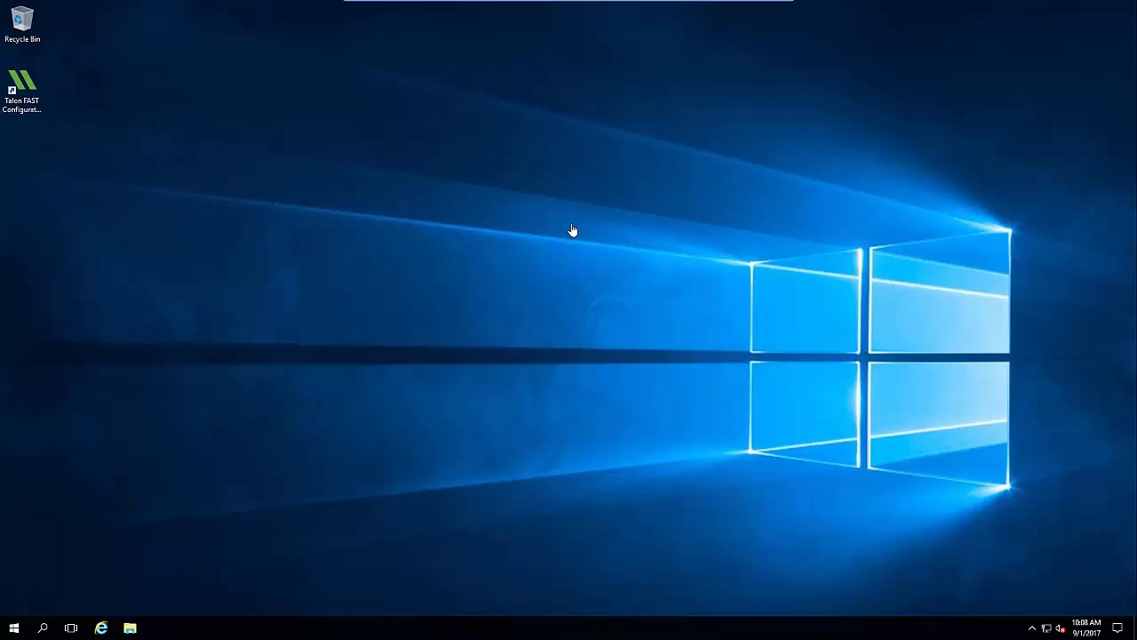
Start Talon FAST Configuration and register this server as a Core through License Manager, entering the license server's public IP address and the customer ID
double_click(26, 88)
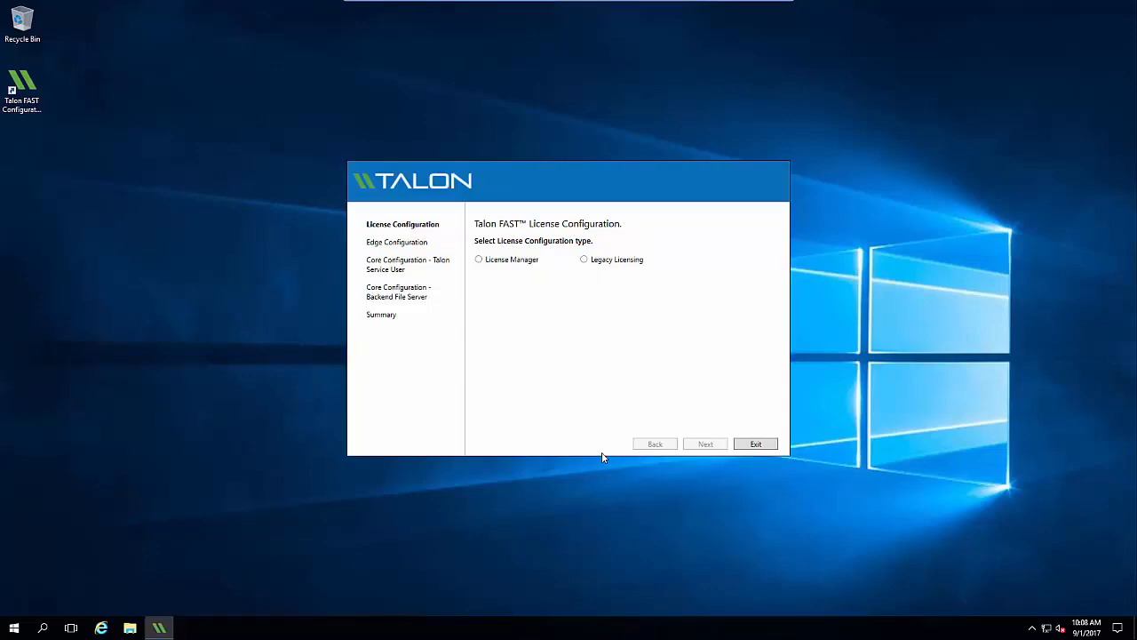
click(519, 261)
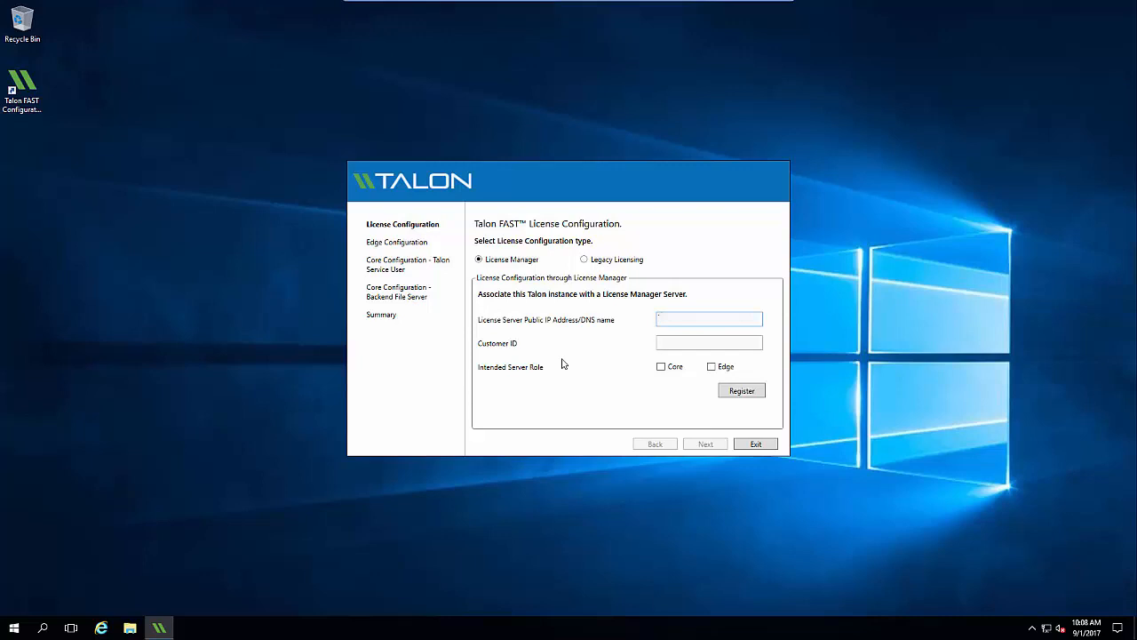
text(52.168.1)
click(679, 346)
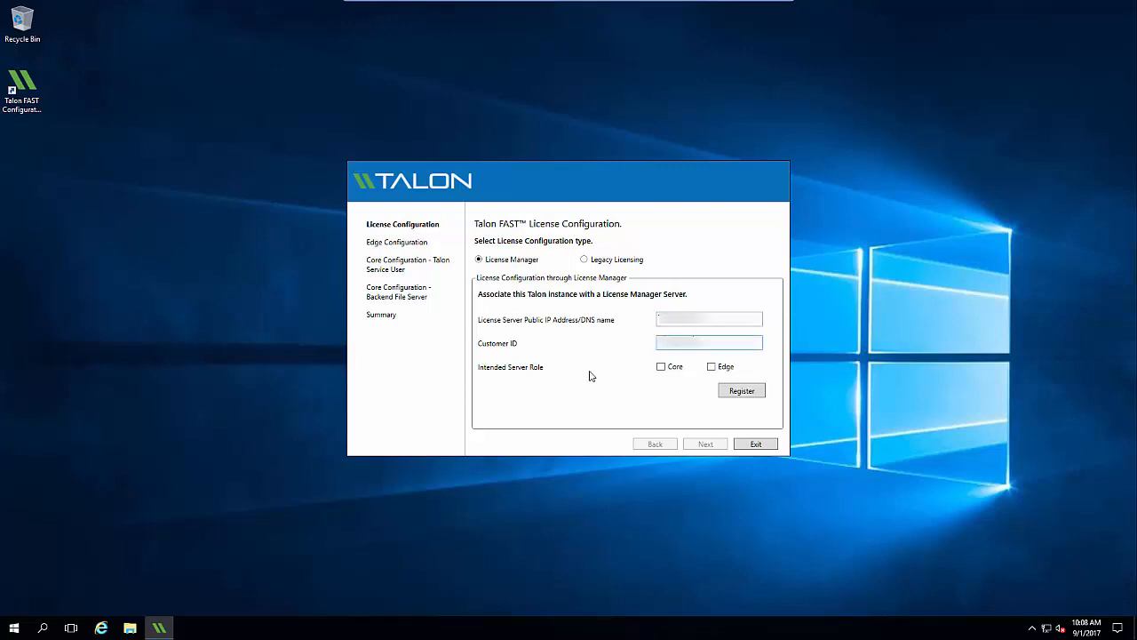
click(677, 370)
click(756, 399)
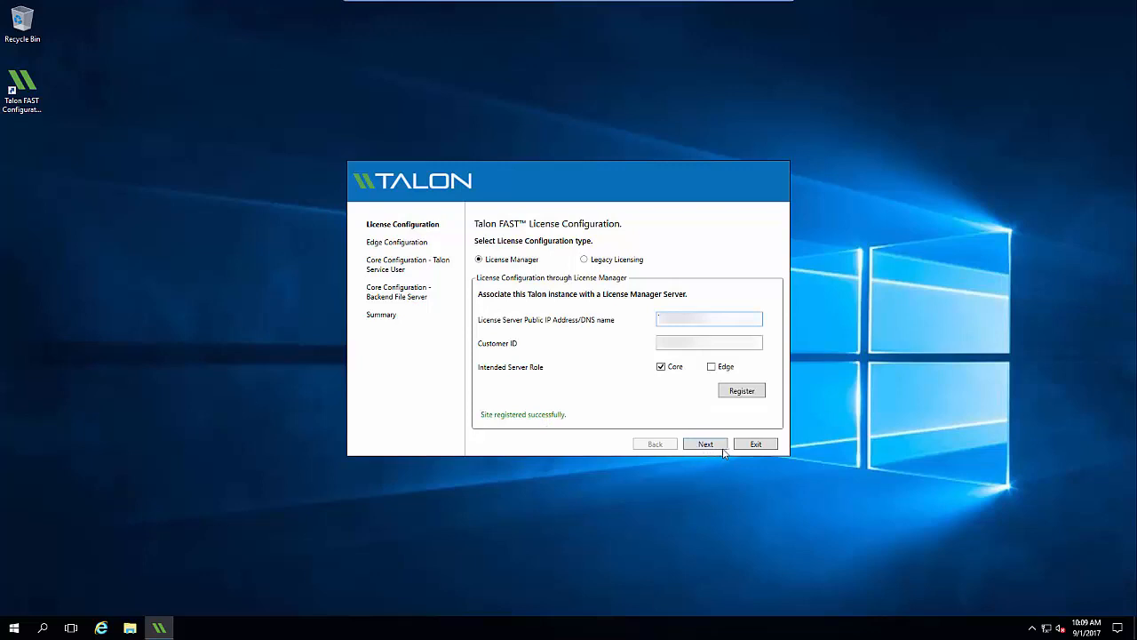
click(705, 444)
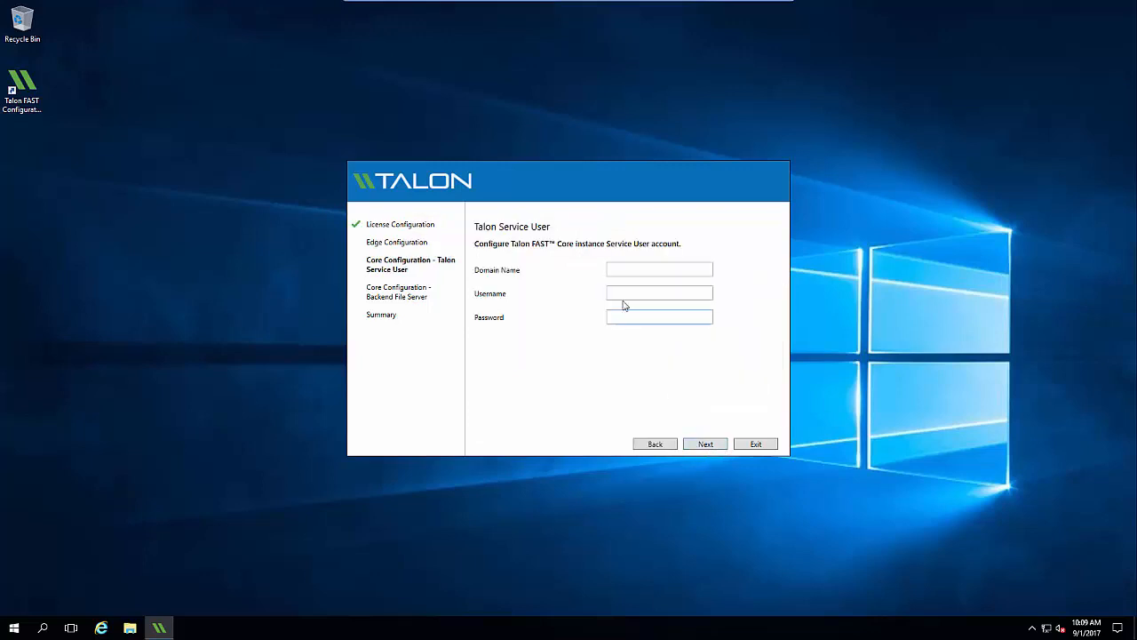
Configure the Core's Talon service user with domain bosvm, username lsvc-talon and the account password, and accept the credentials warning
click(645, 269)
text(bosvm)
click(630, 291)
text(lsvc-talon)
click(646, 316)
text(**********)
click(724, 450)
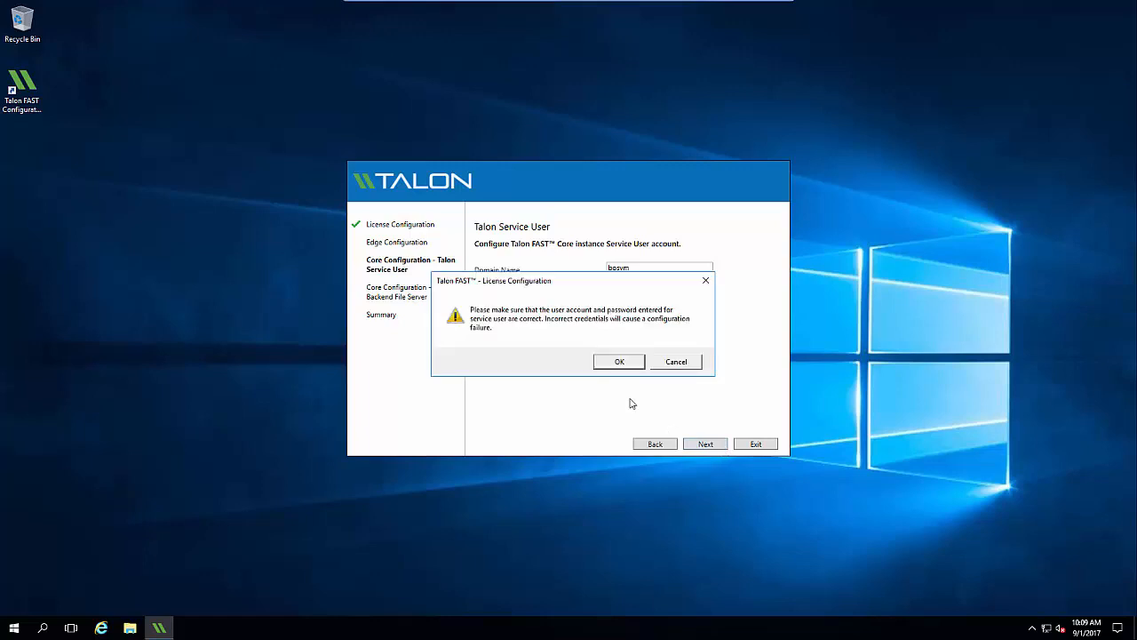
click(635, 363)
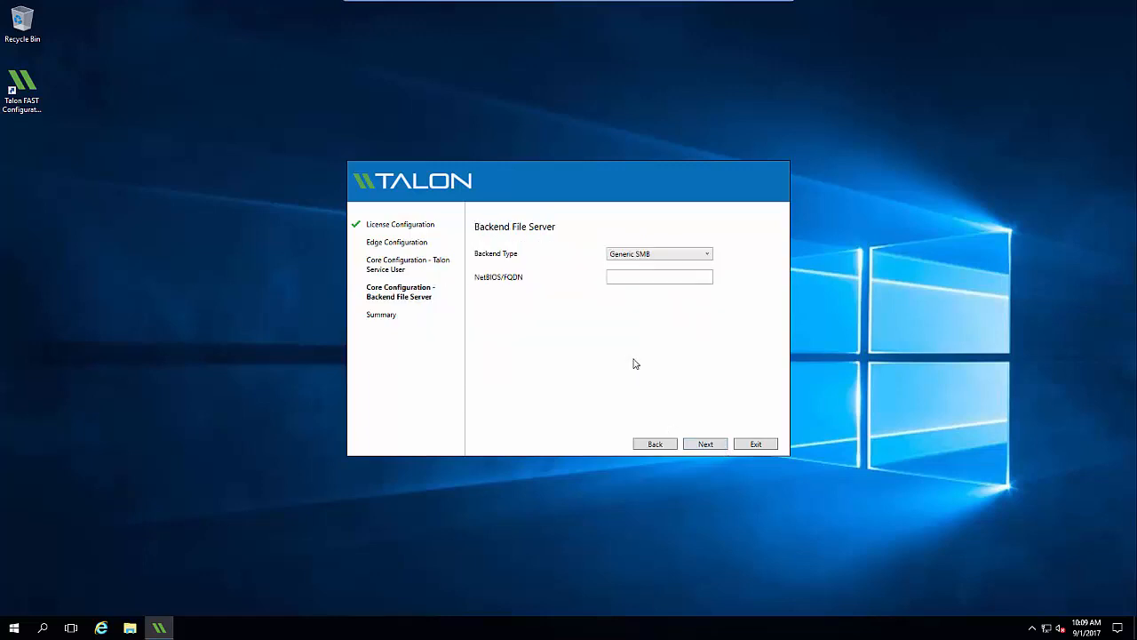
Set the Generic SMB backend file server to bosvm-fs, apply the Core configuration and finish the wizard
click(634, 277)
text(bosvm-fs)
click(724, 447)
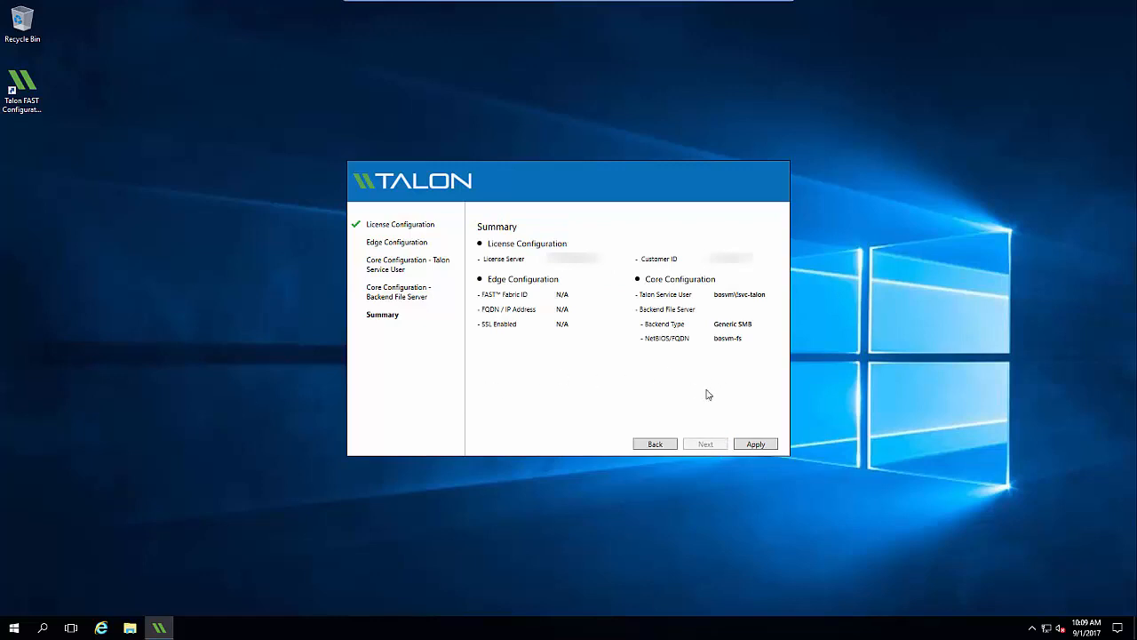
click(773, 443)
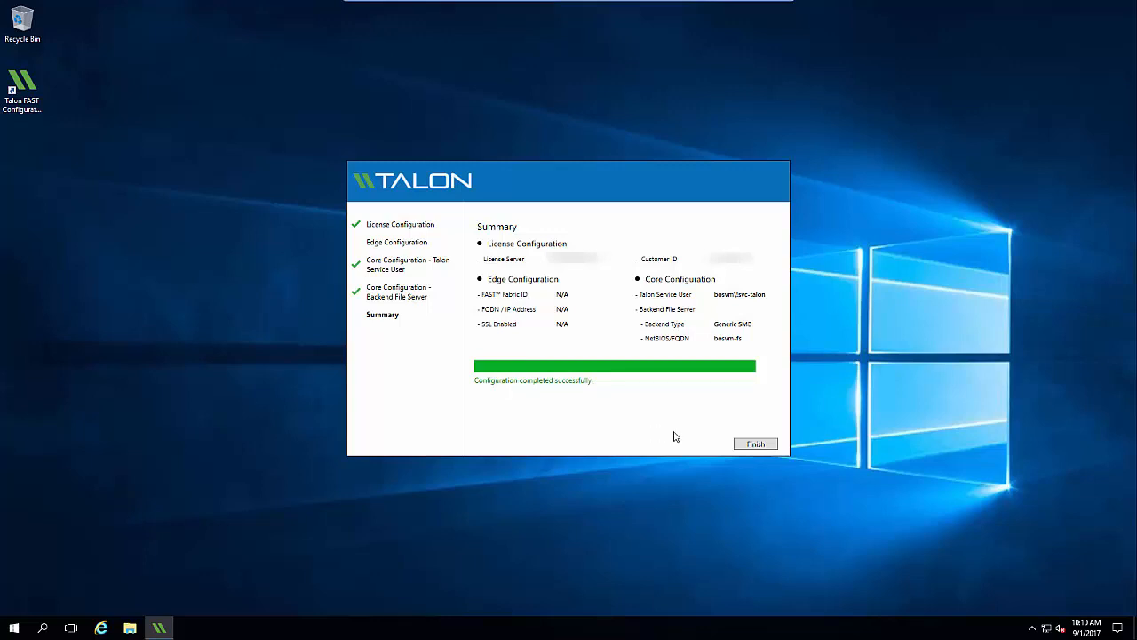
click(753, 446)
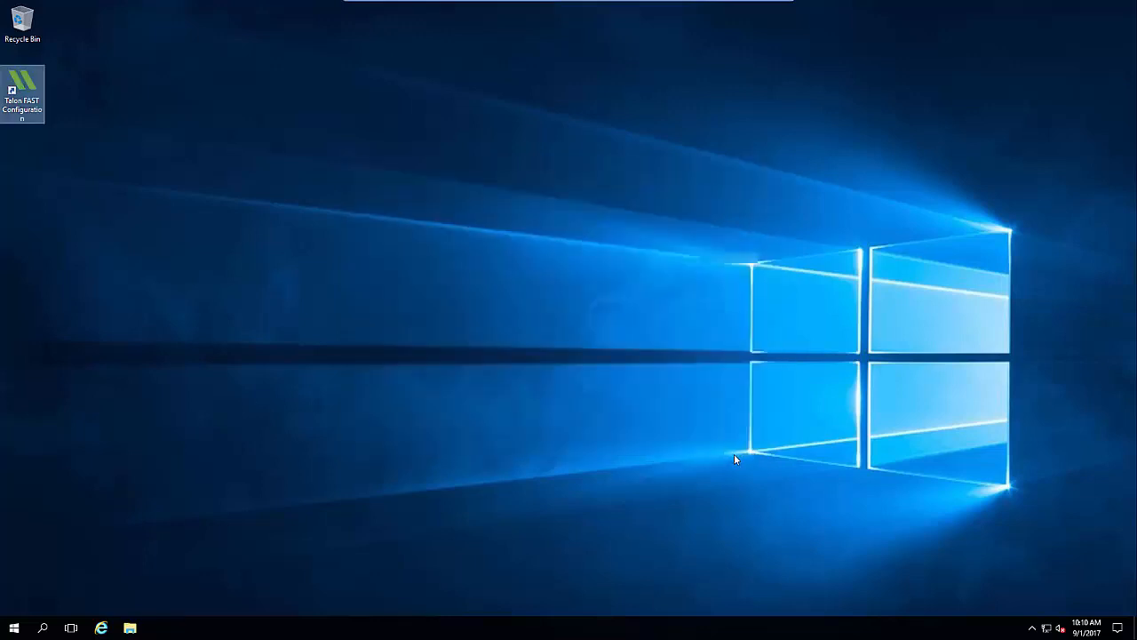
Reopen Talon FAST Configuration to review the Core's license, service user and backend file server settings, and close the console
double_click(40, 110)
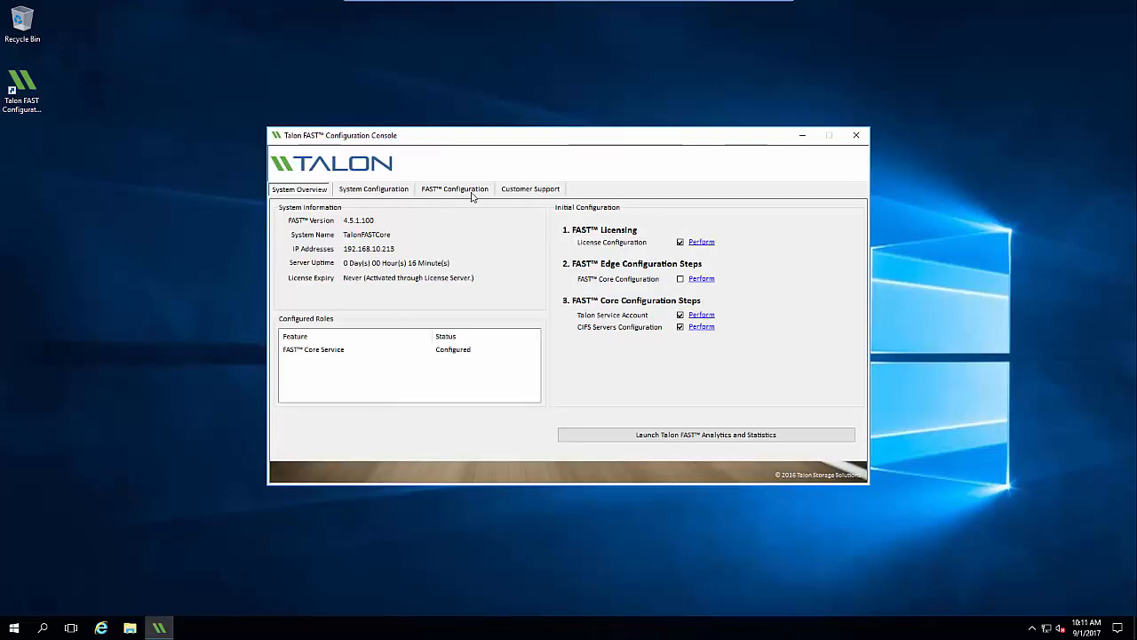
click(409, 193)
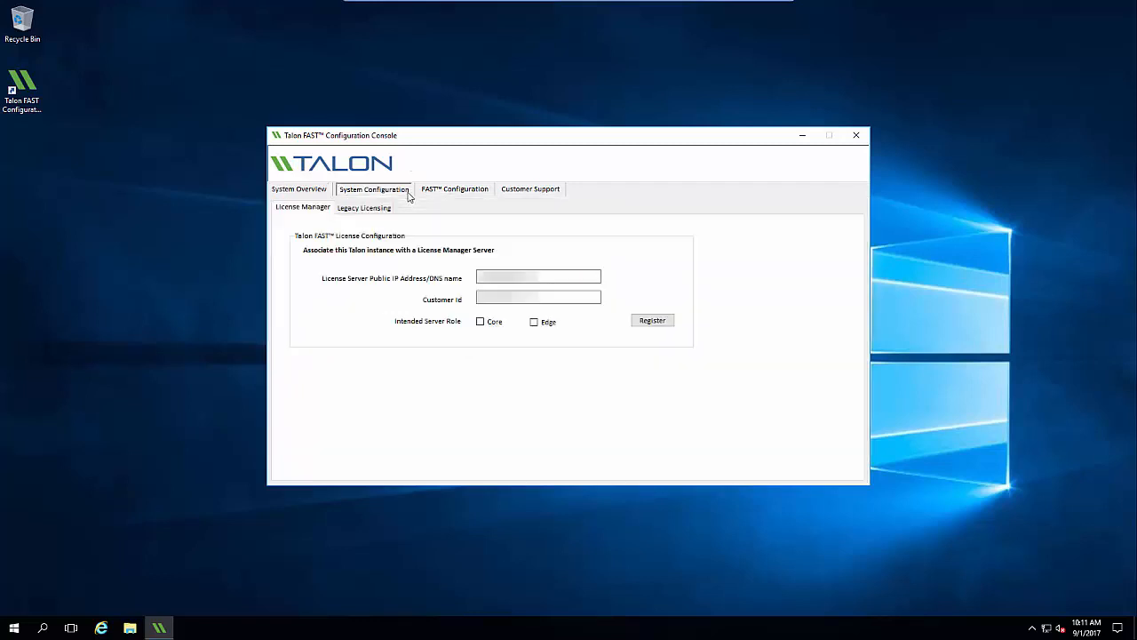
click(459, 194)
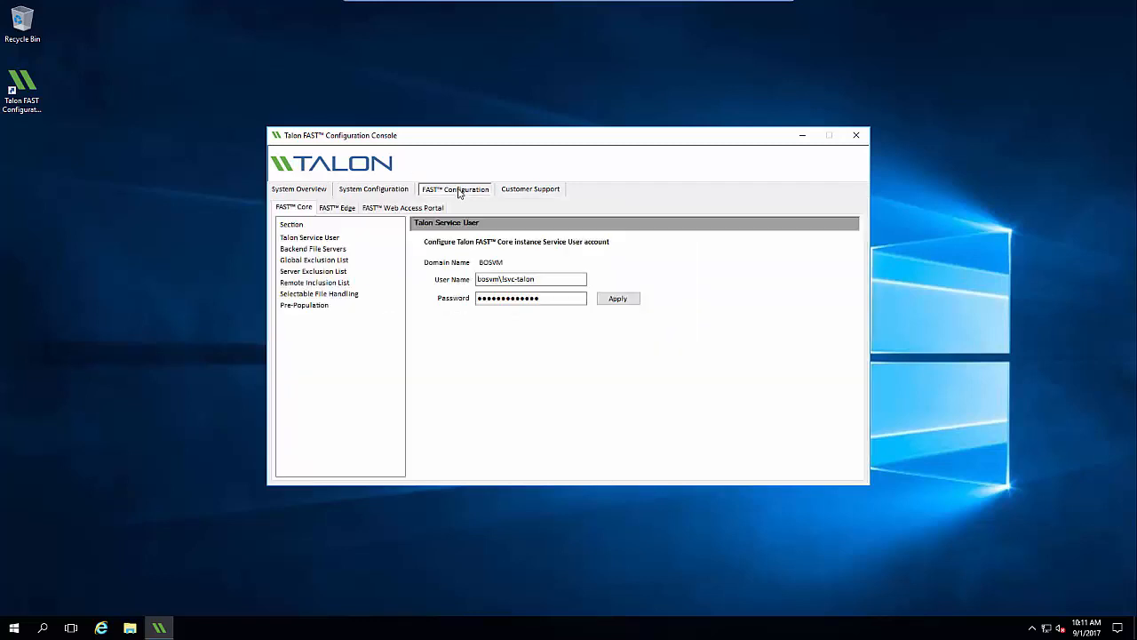
click(343, 250)
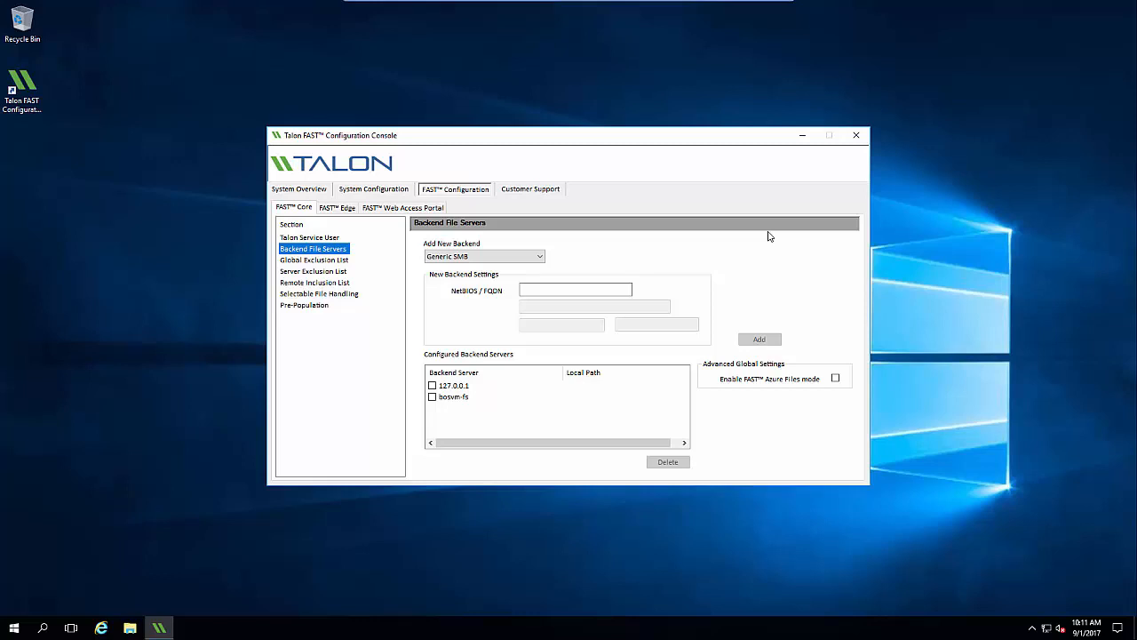
click(856, 135)
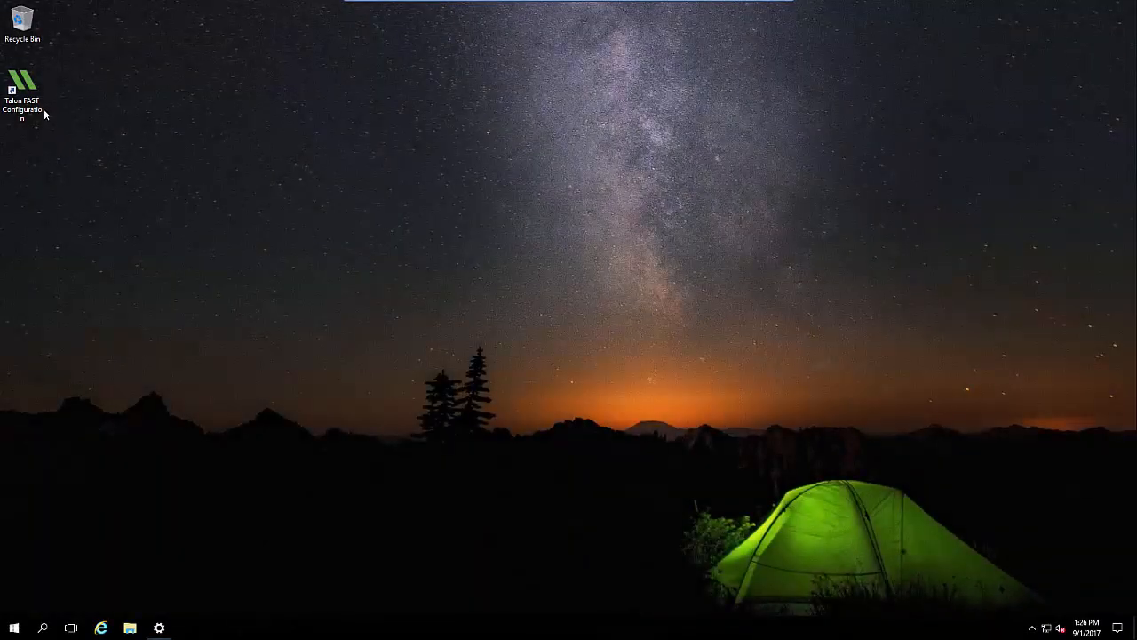
On the Edge server, start Talon FAST Configuration and register it as an Edge through License Manager with the license server address and customer ID
double_click(42, 112)
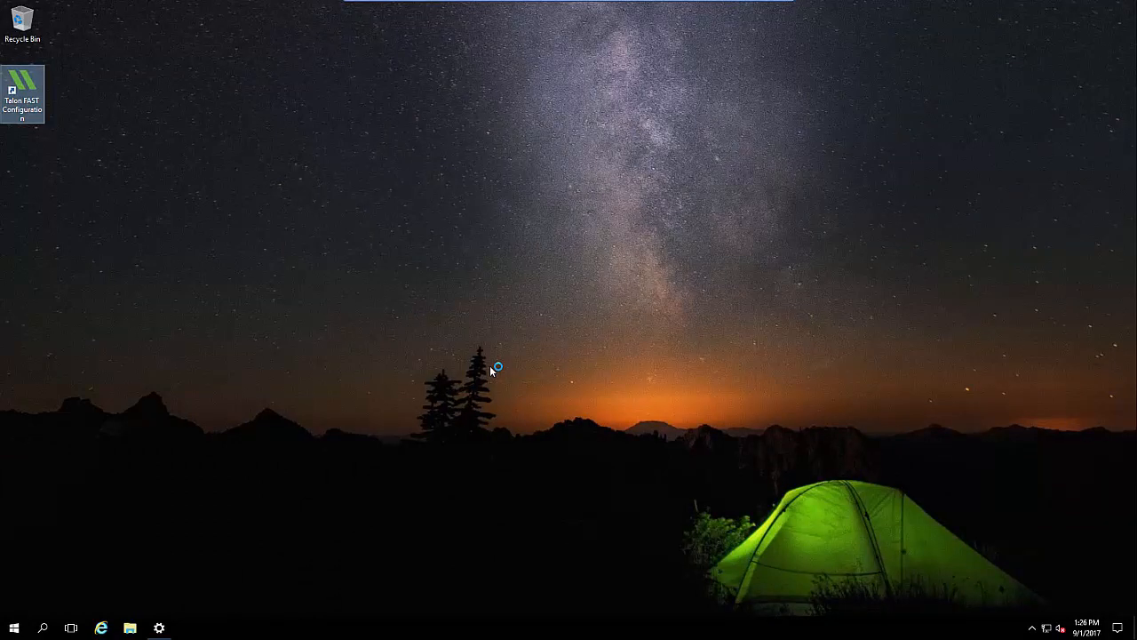
click(514, 261)
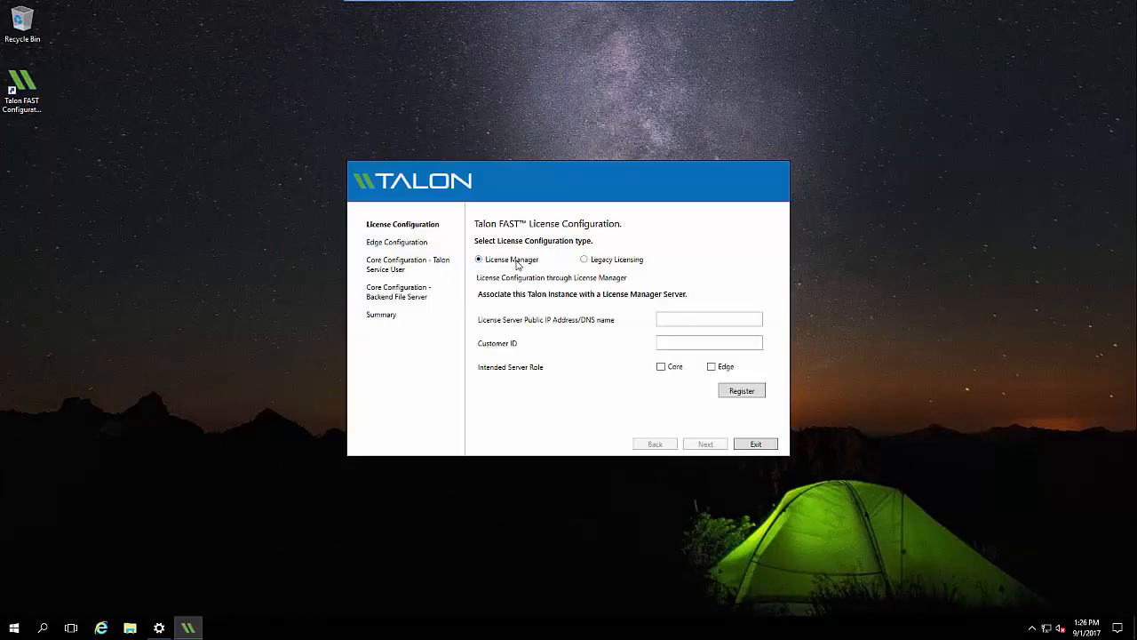
click(667, 320)
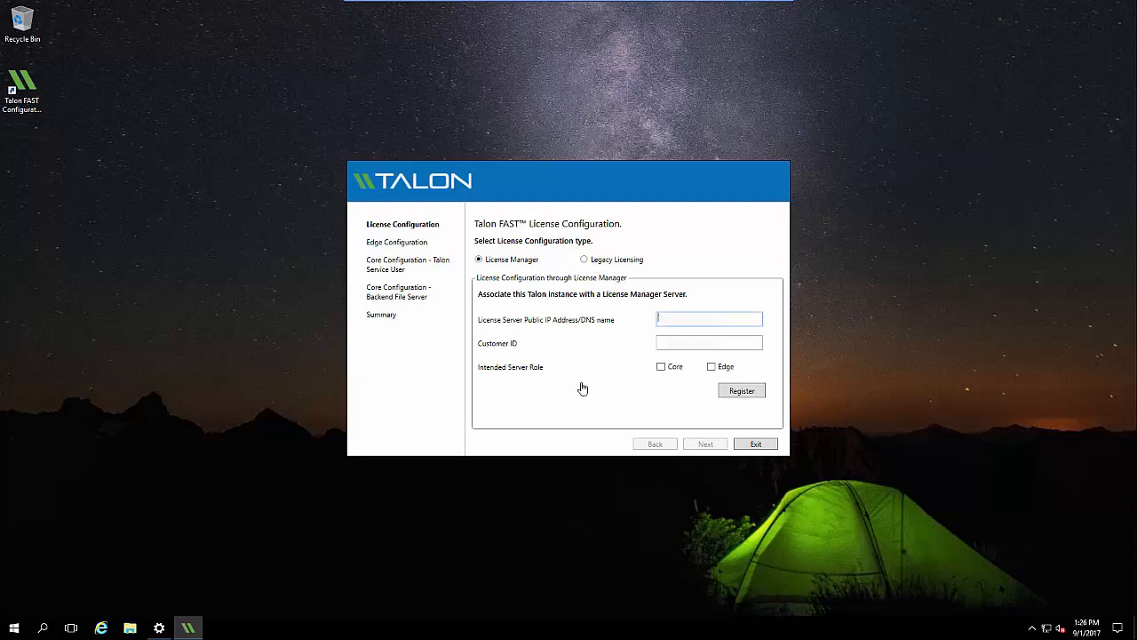
text(100.0)
click(694, 344)
text(12)
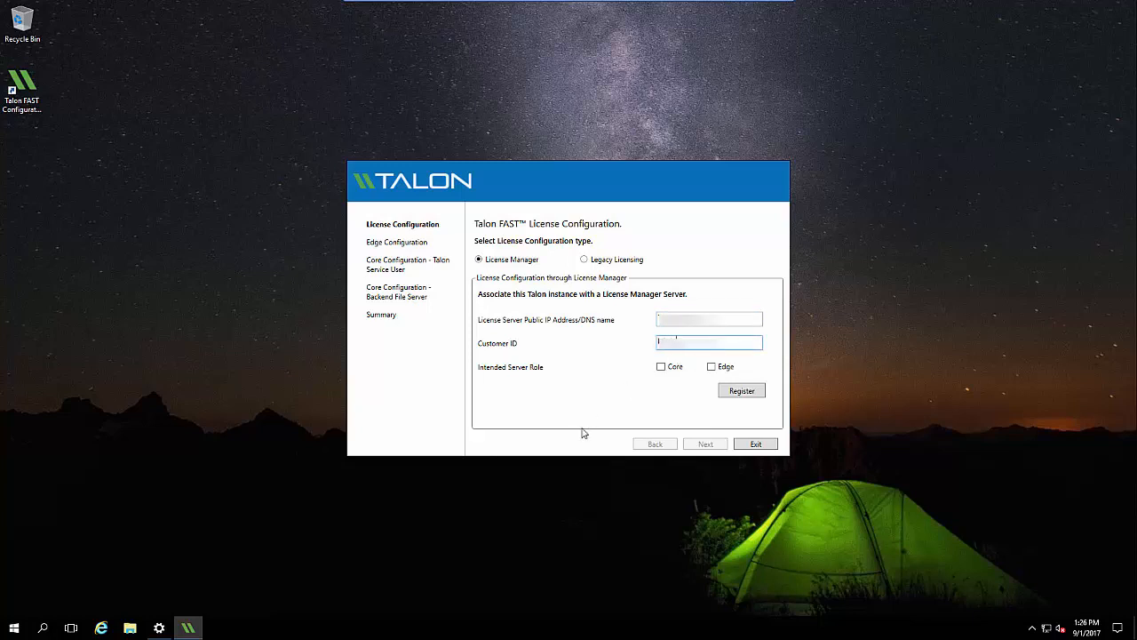
click(723, 369)
click(725, 391)
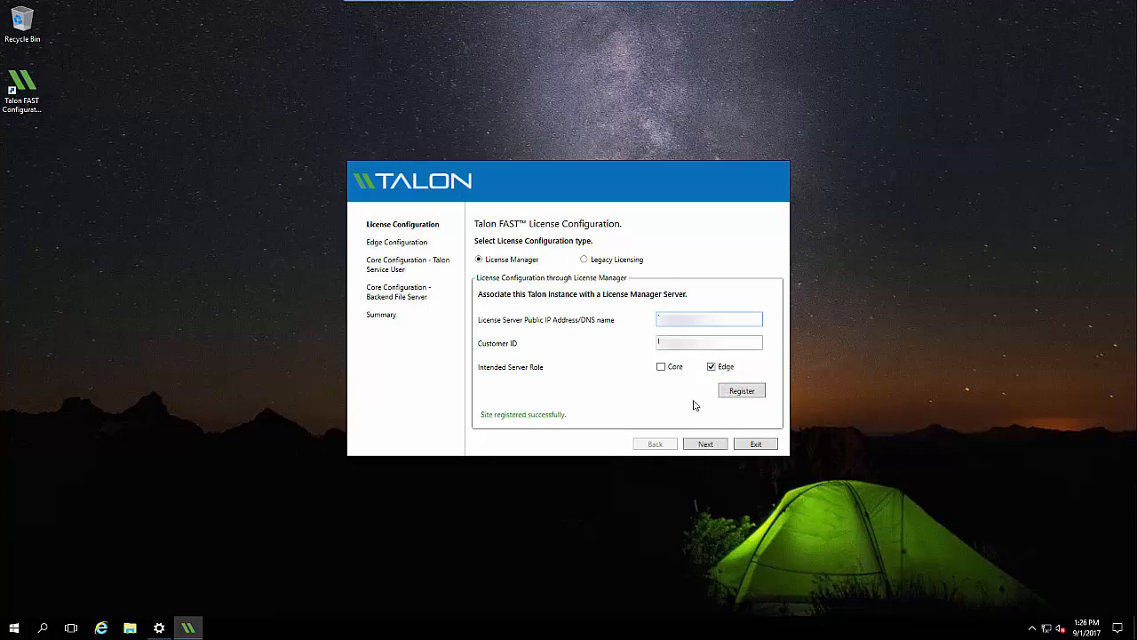
click(698, 446)
Associate the Edge with FAST Fabric ID datacenter at 192.168.10.213, apply the configuration and finish the wizard
click(640, 276)
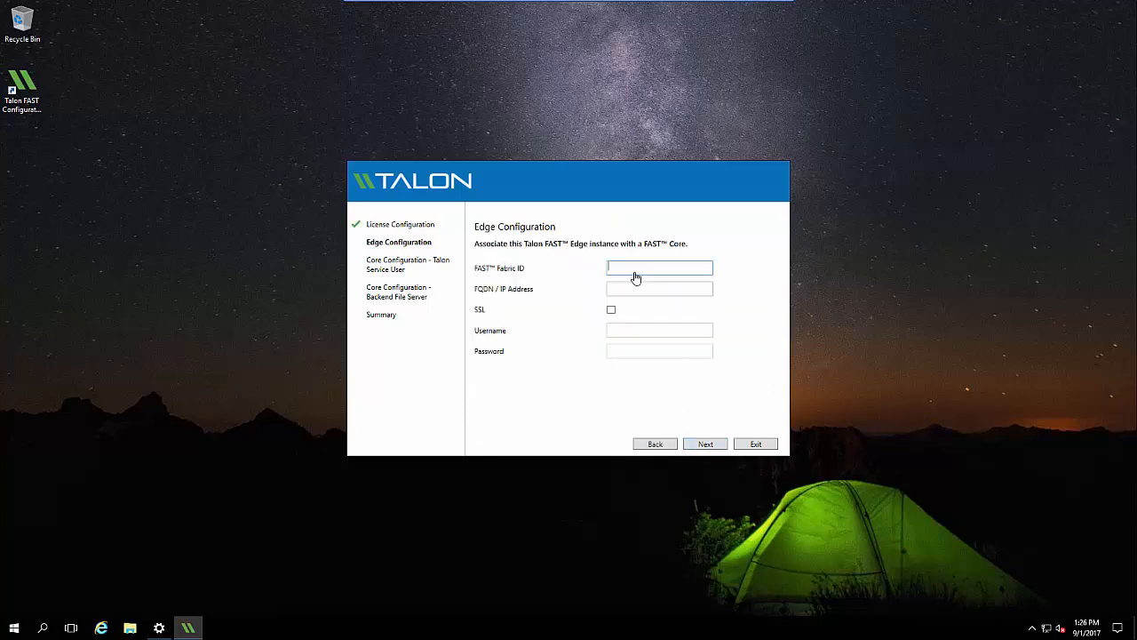
text(datacenter)
click(643, 289)
text(192.168.10.213)
click(724, 446)
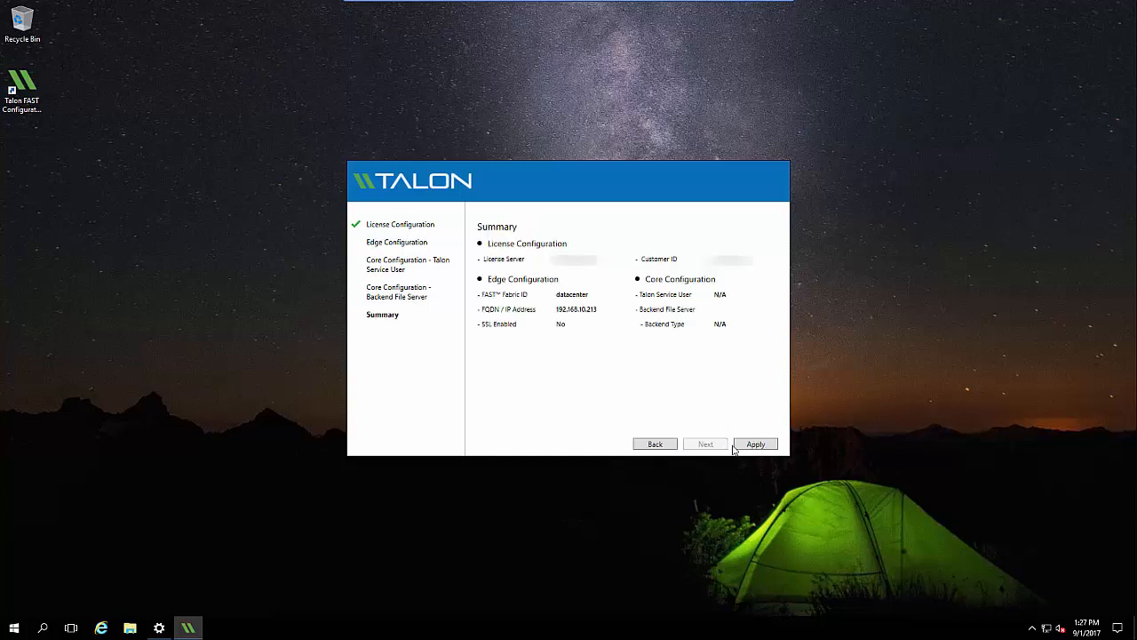
click(736, 447)
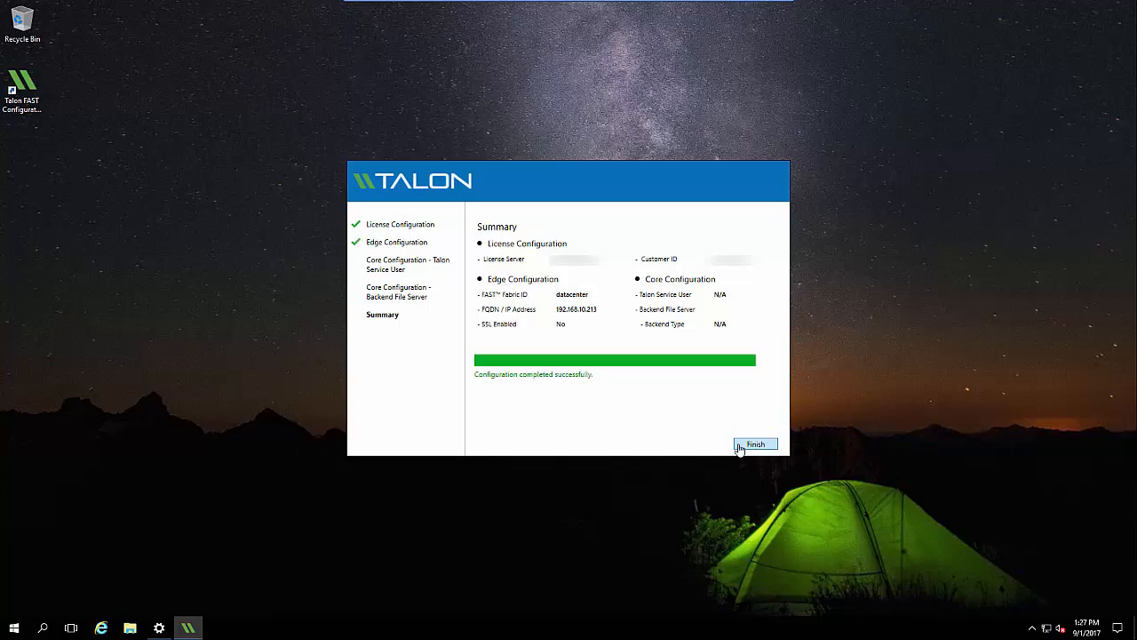
click(755, 444)
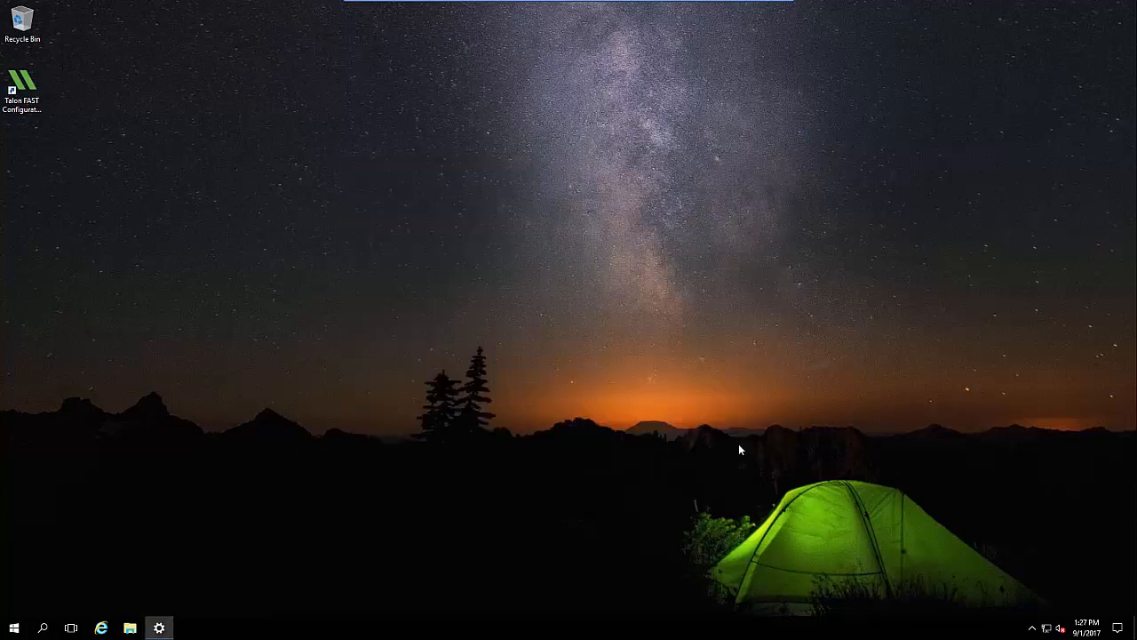
Reopen Talon FAST Configuration on the Edge server and check the core instances in its FAST Edge settings
click(22, 115)
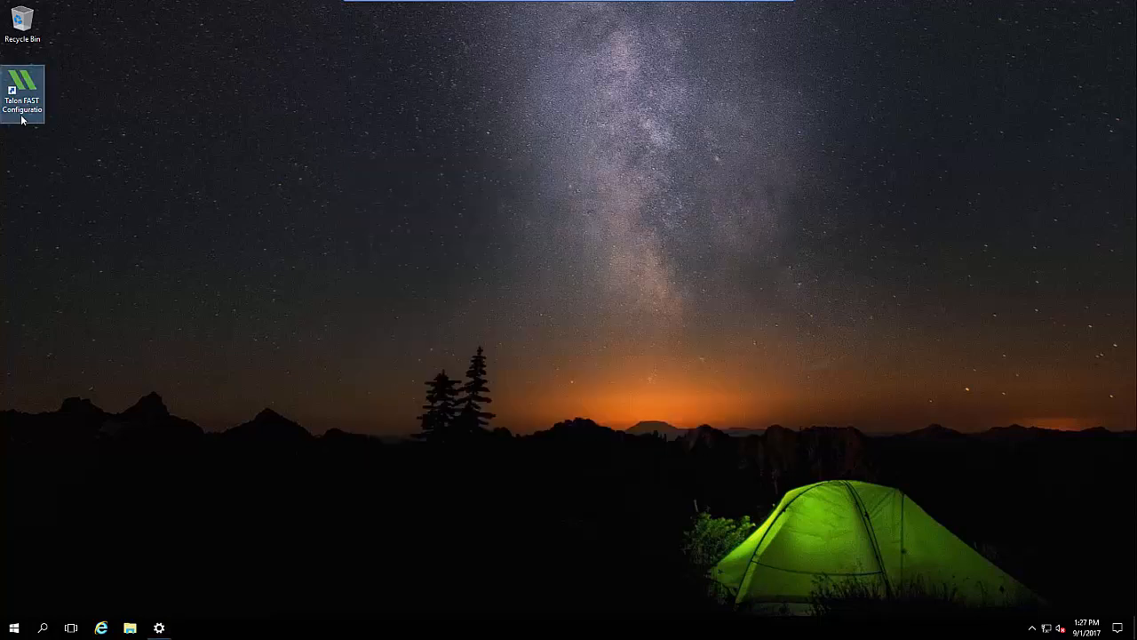
double_click(23, 115)
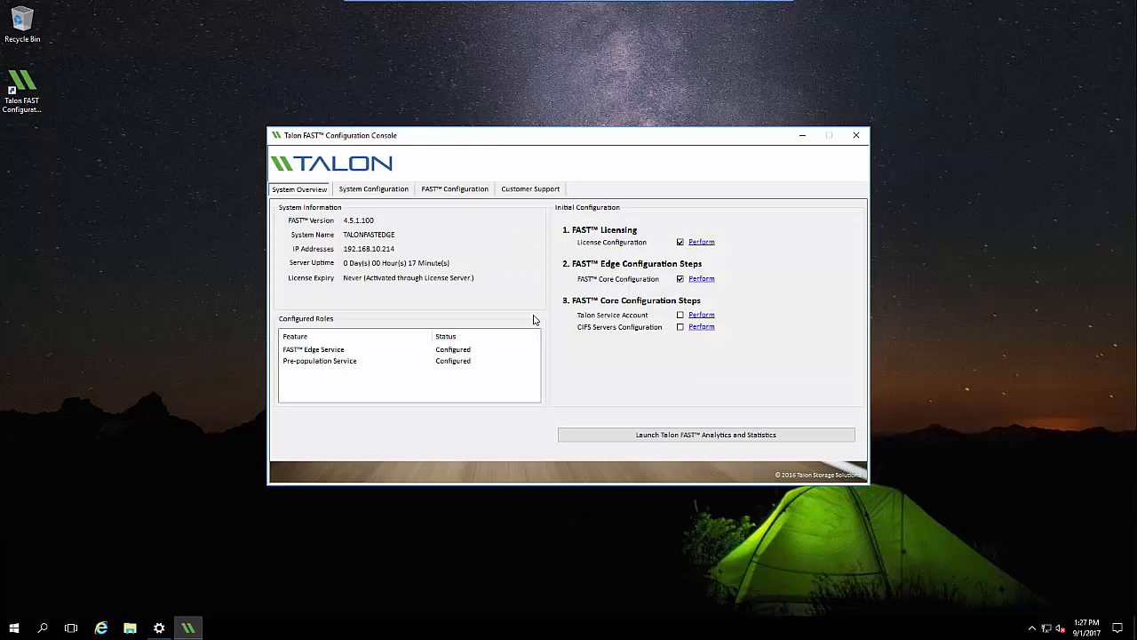
click(447, 190)
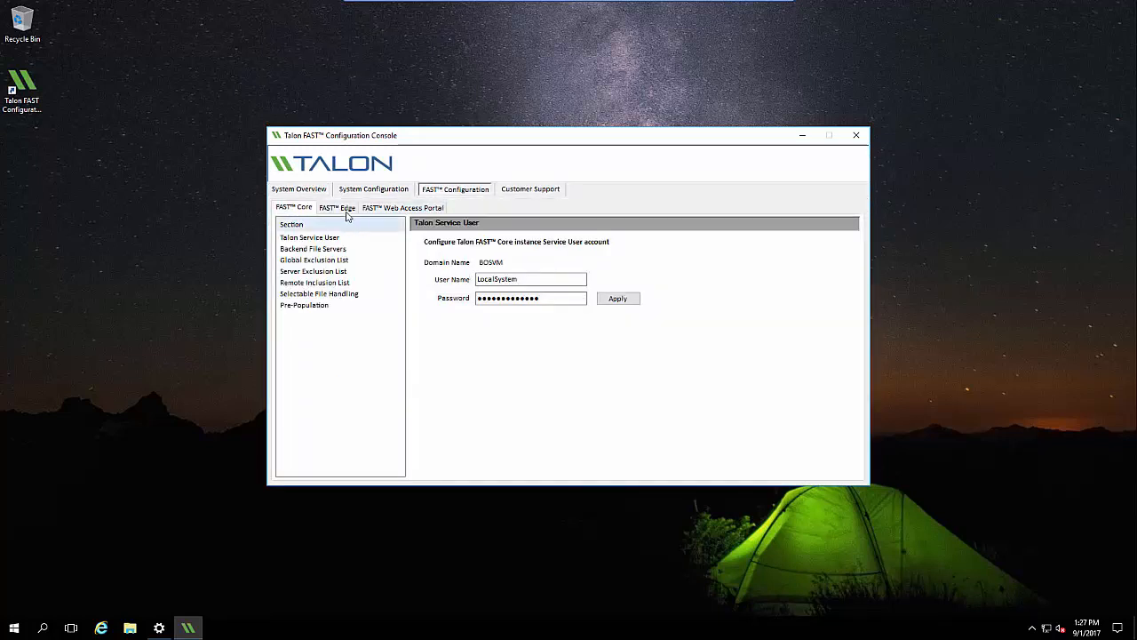
click(345, 212)
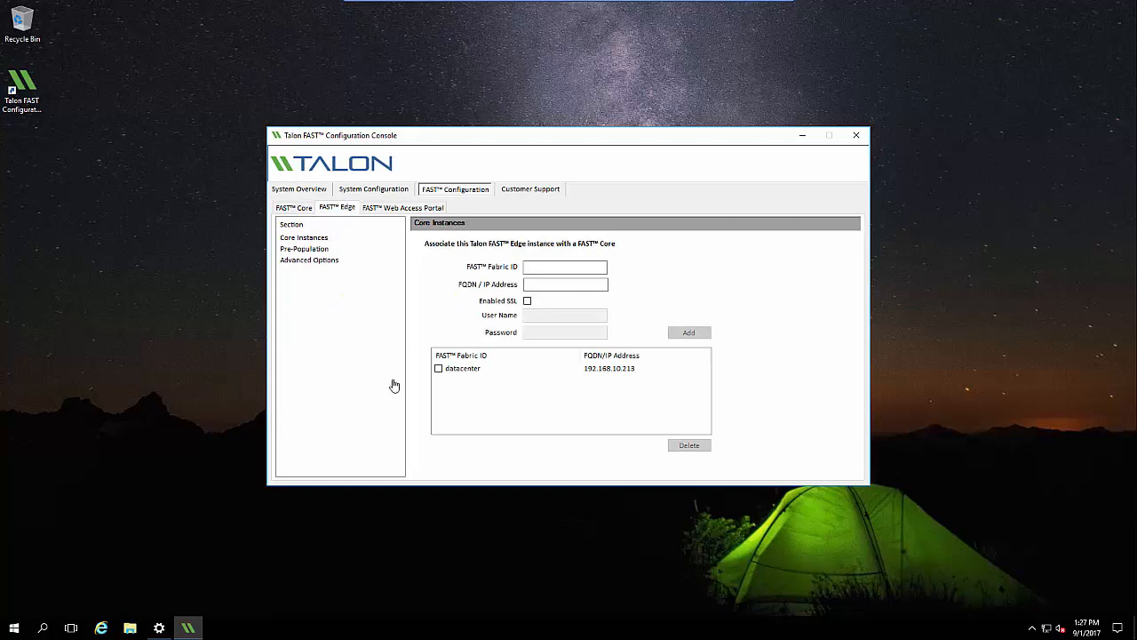